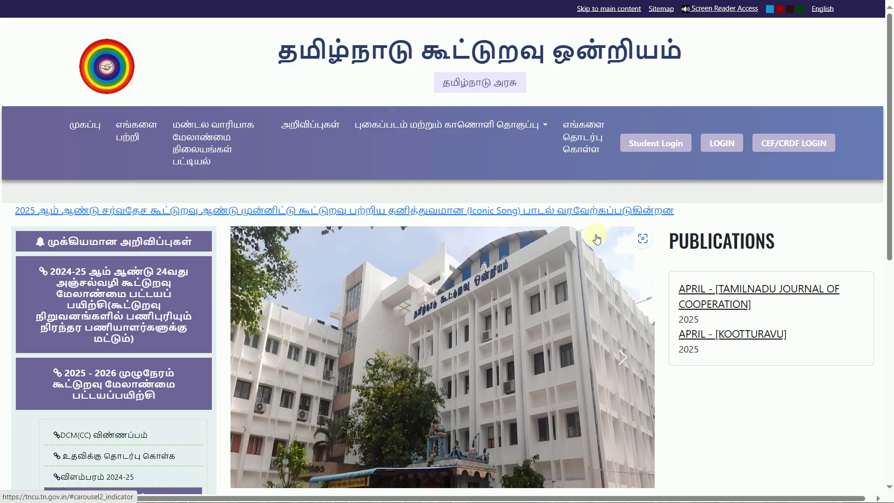
Switch to YouTube and browse the Internet Cafe channel's latest videos, returning to the Tamil Nadu cooperative union site
{"action": "key", "text": "super+Tab"}
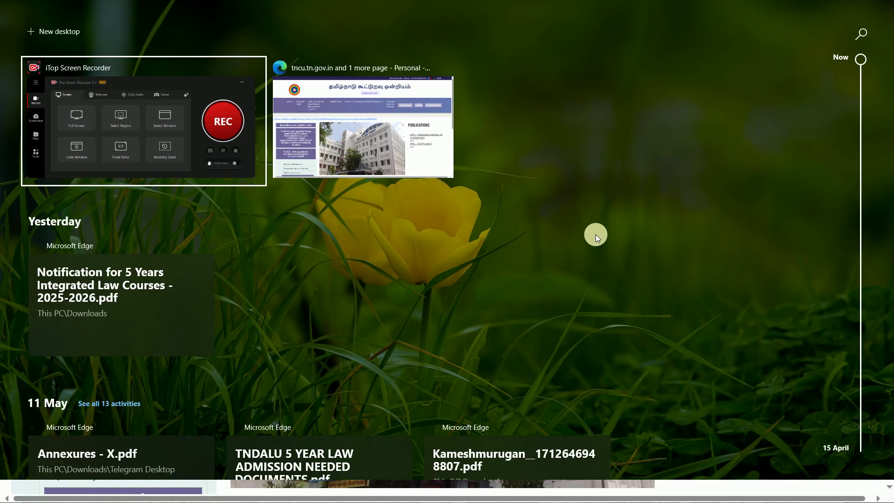
{"action": "key", "text": "alt+Tab"}
{"action": "key", "text": "alt+Tab"}
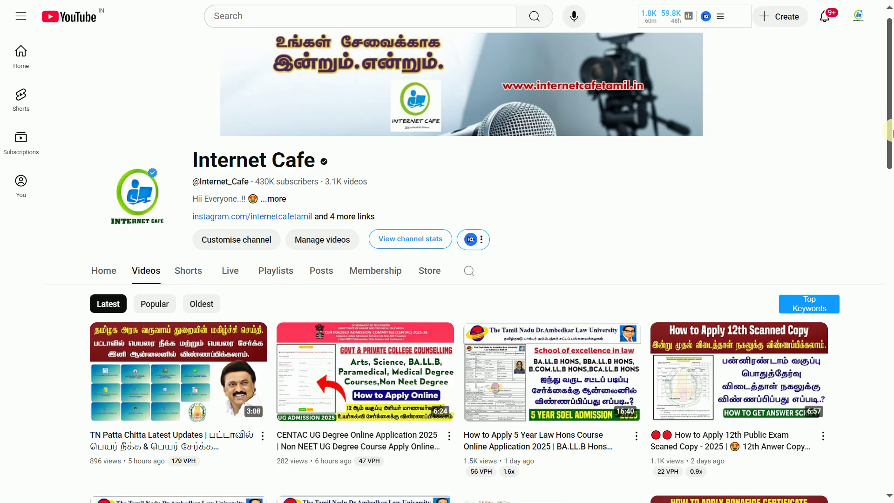
{"action": "left_click_drag", "start_coordinate": [891, 133], "coordinate": [891, 235]}
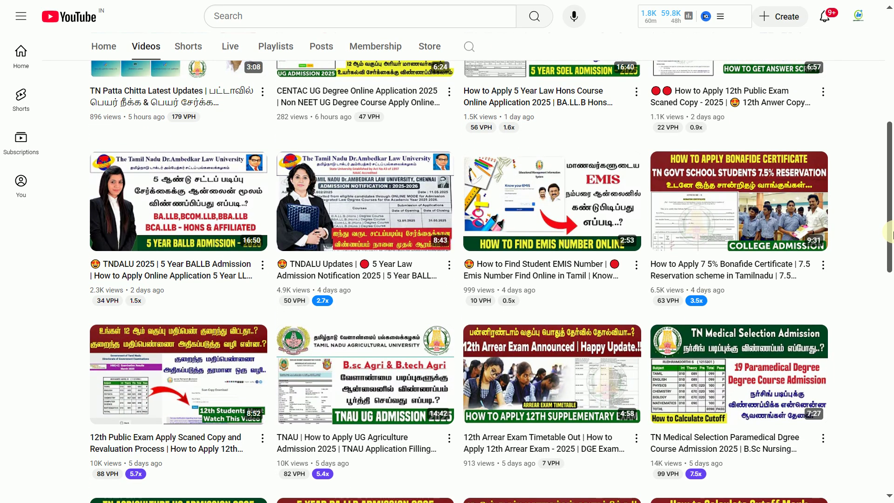
{"action": "key", "text": "alt+Tab"}
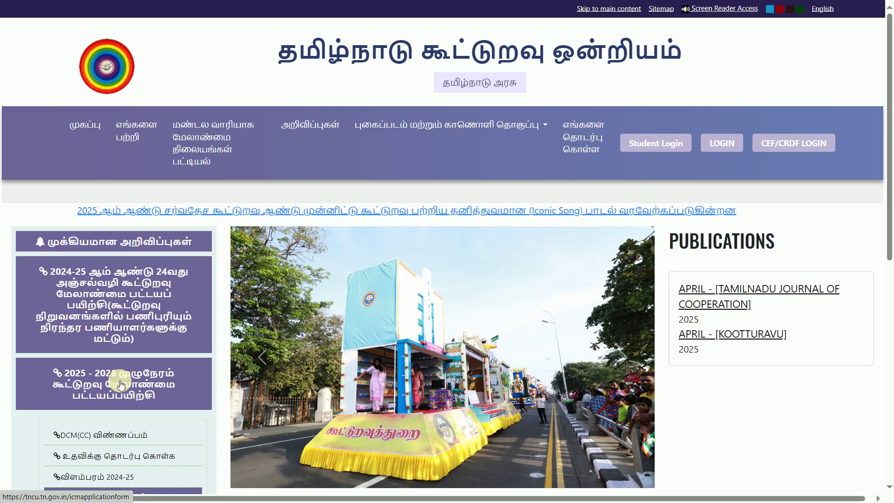
Open the 2025 - 2026 full-time cooperative management diploma application and read the course information and educational eligibility rules
{"action": "left_click", "coordinate": [120, 383]}
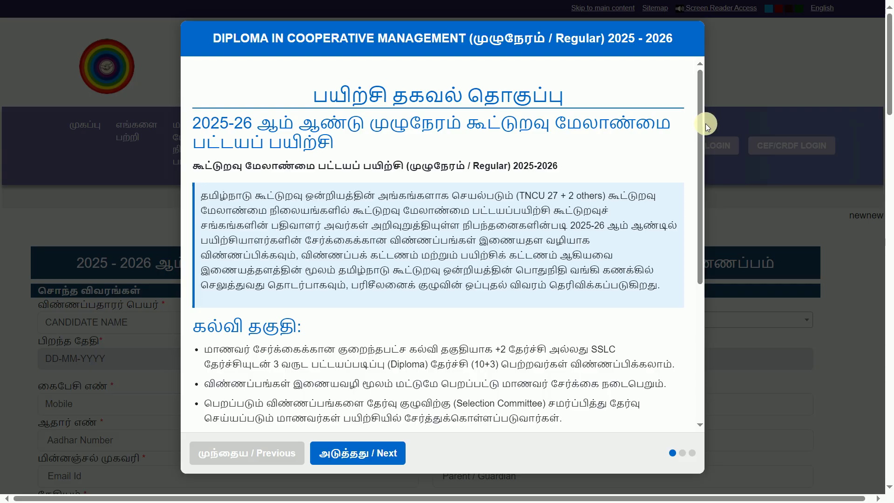
{"action": "left_click_drag", "start_coordinate": [698, 141], "coordinate": [700, 234]}
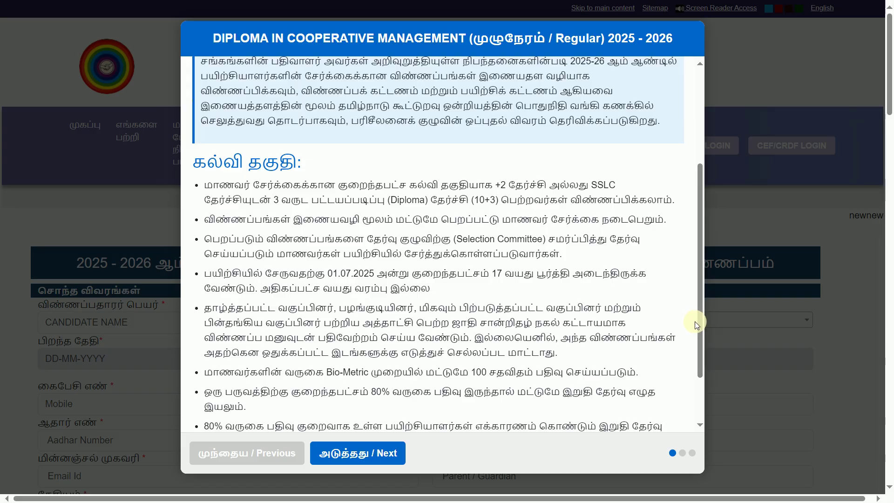
{"action": "left_click_drag", "start_coordinate": [700, 333], "coordinate": [700, 378]}
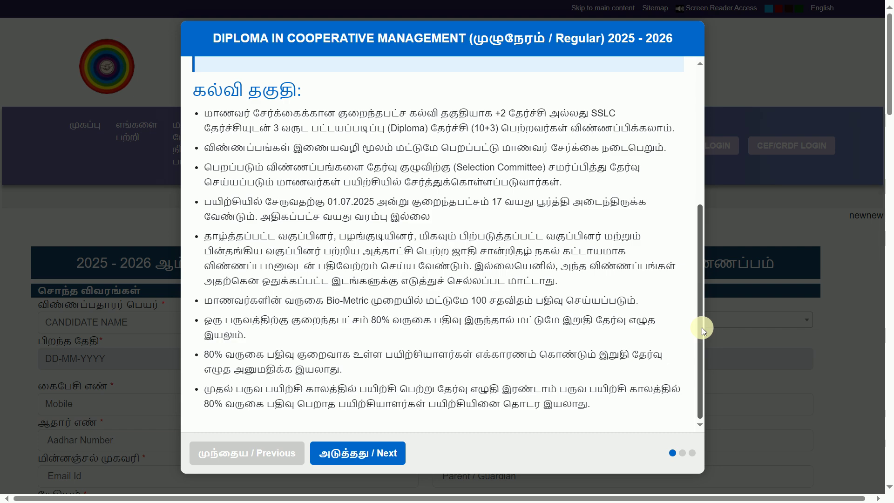
Advance to the course fee page and read through the fees, payment method and syllabus for both semesters
{"action": "left_click", "coordinate": [369, 452]}
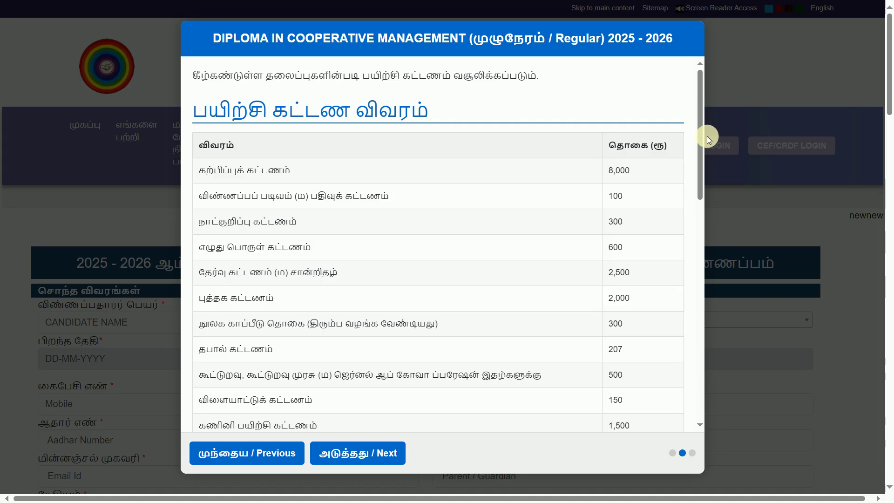
{"action": "left_click_drag", "start_coordinate": [699, 151], "coordinate": [701, 206]}
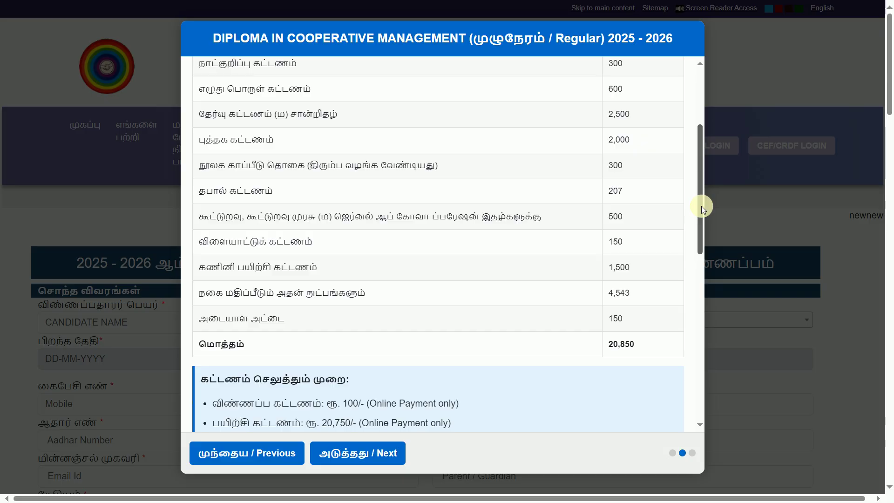
{"action": "left_click_drag", "start_coordinate": [701, 206], "coordinate": [699, 246]}
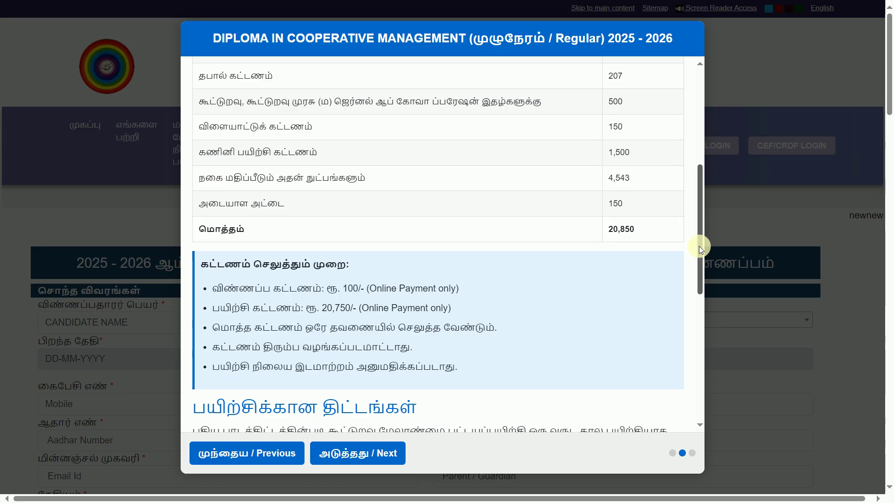
{"action": "left_click_drag", "start_coordinate": [700, 246], "coordinate": [692, 379]}
{"action": "triple_click", "coordinate": [691, 398]}
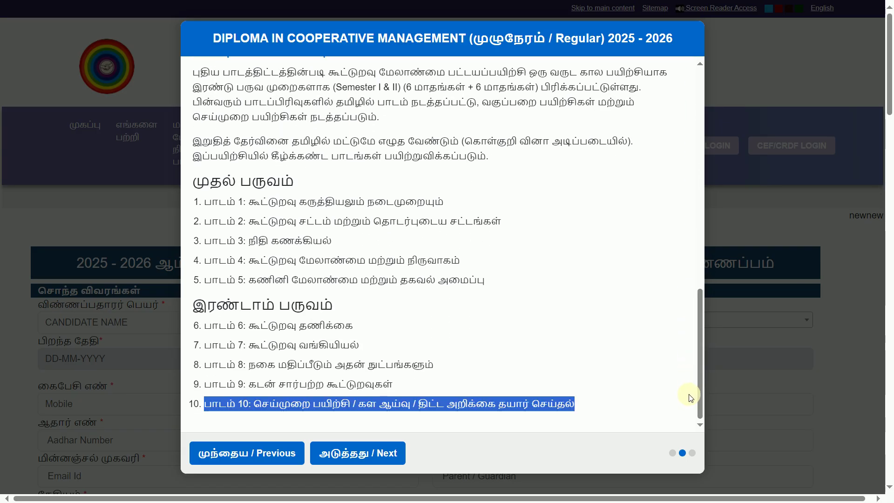
{"action": "left_click", "coordinate": [531, 351]}
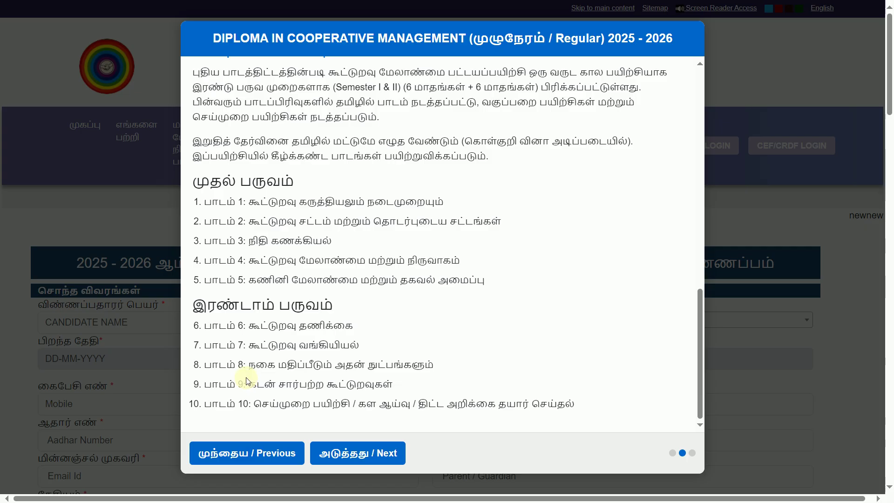
Advance to the examination rules page, read through to the application dates and conditions, and agree to the terms
{"action": "left_click", "coordinate": [383, 452]}
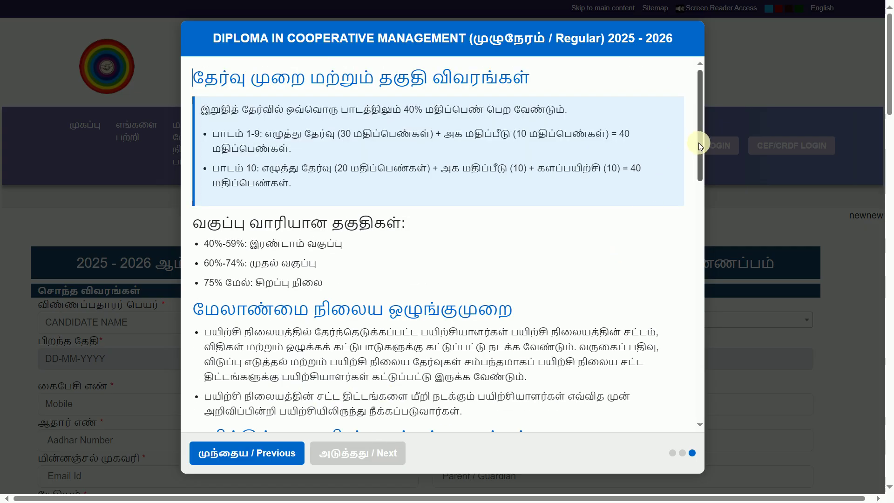
{"action": "left_click_drag", "start_coordinate": [699, 143], "coordinate": [692, 344]}
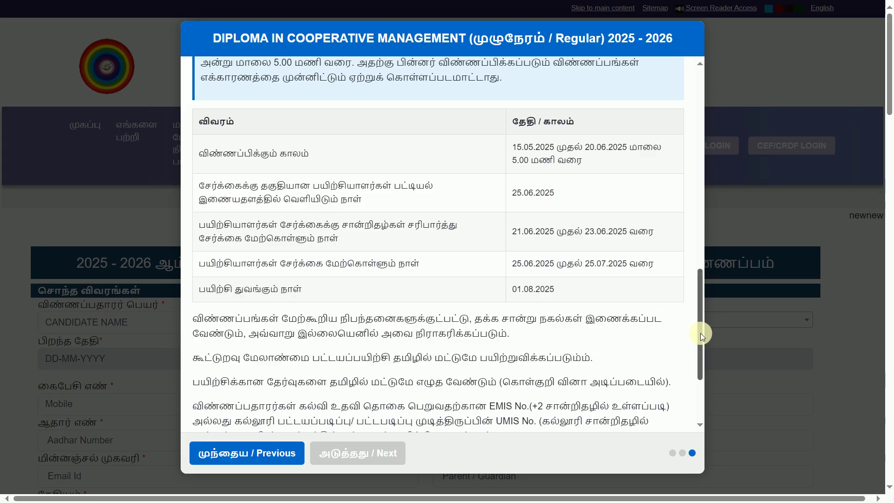
{"action": "left_click_drag", "start_coordinate": [700, 333], "coordinate": [697, 390]}
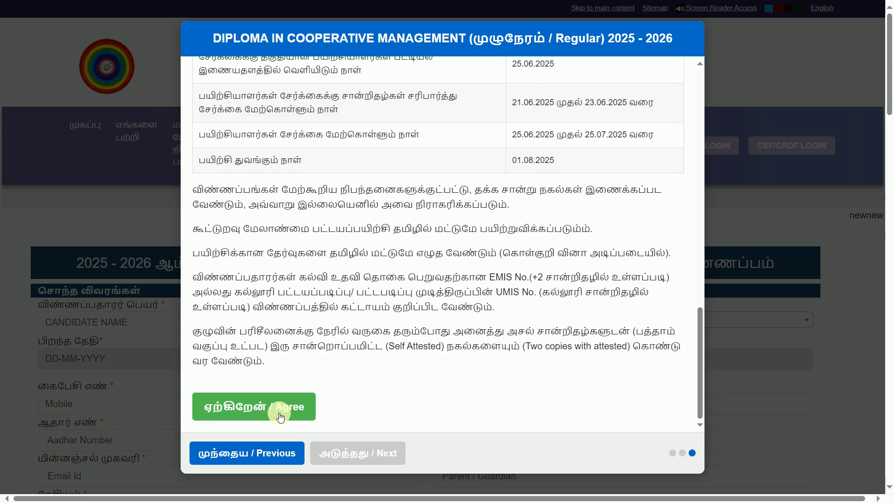
{"action": "left_click", "coordinate": [252, 408]}
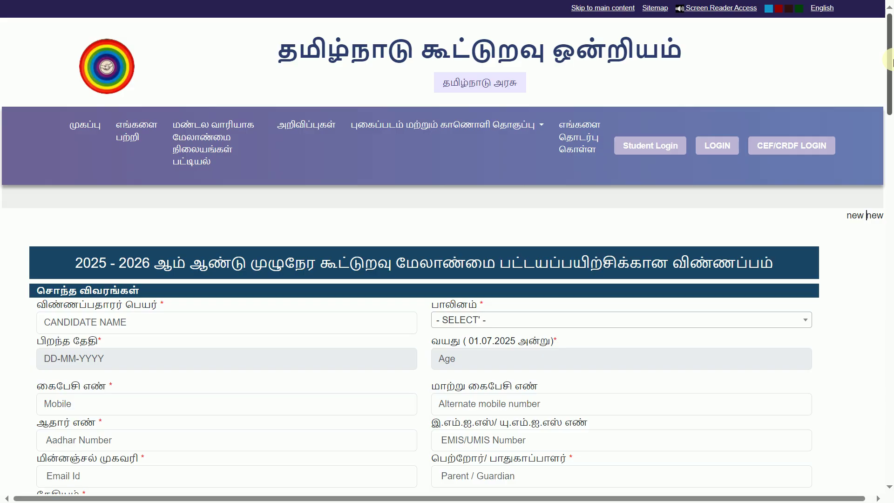
Set the applicant's gender to ஆண் and religion to இந்து in the personal details section
{"action": "left_click_drag", "start_coordinate": [891, 61], "coordinate": [890, 102]}
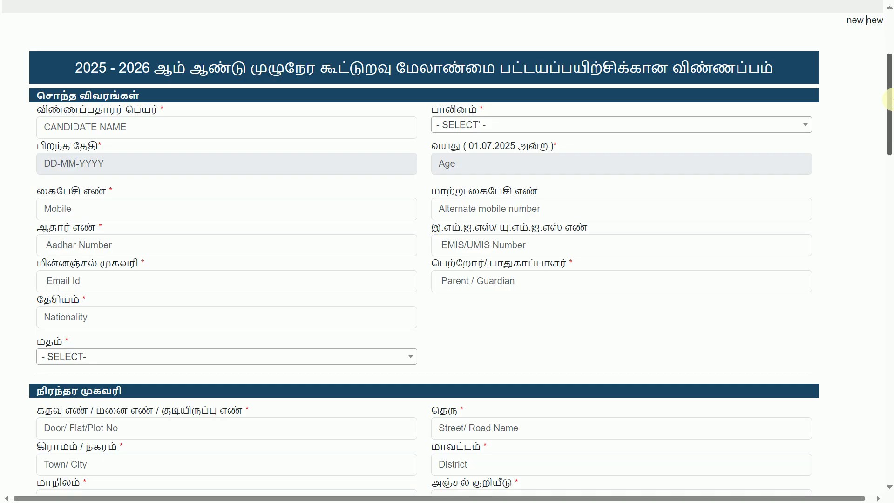
{"action": "left_click_drag", "start_coordinate": [893, 99], "coordinate": [891, 100]}
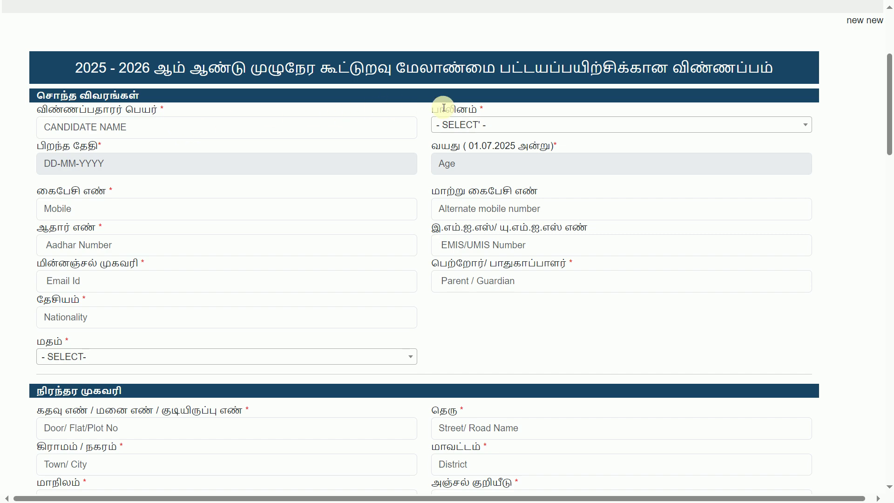
{"action": "left_click", "coordinate": [485, 126]}
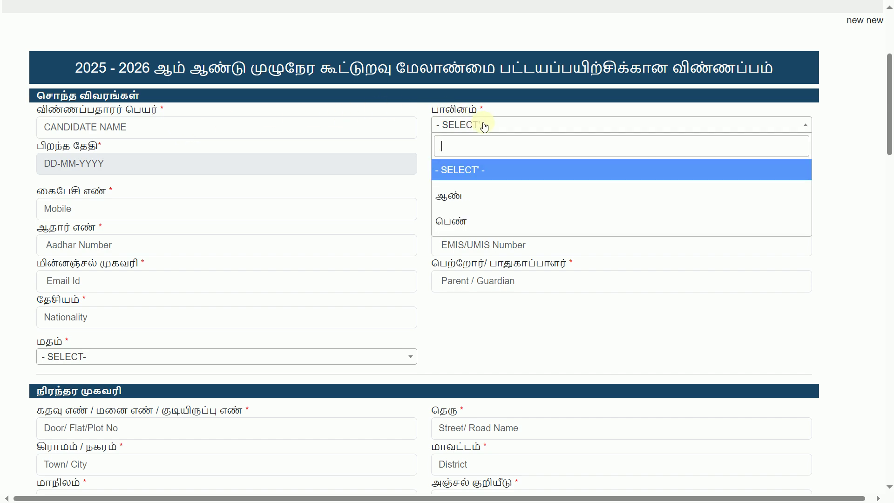
{"action": "left_click", "coordinate": [471, 192]}
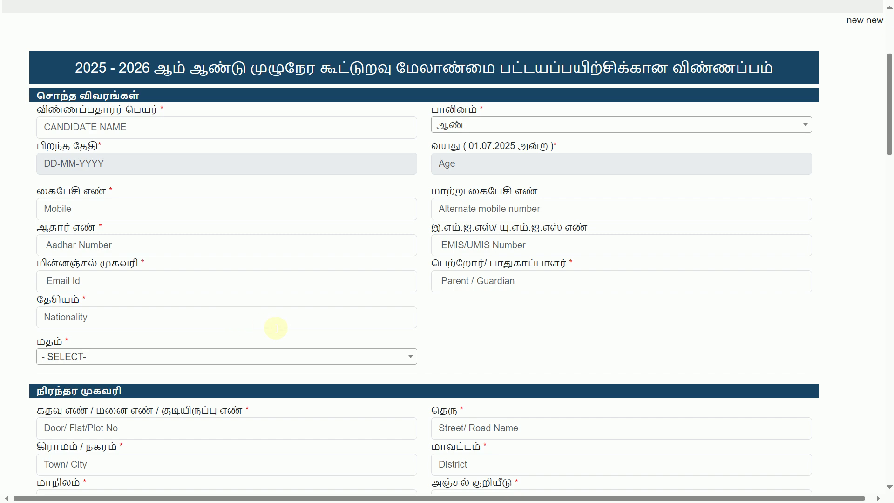
{"action": "left_click", "coordinate": [338, 360]}
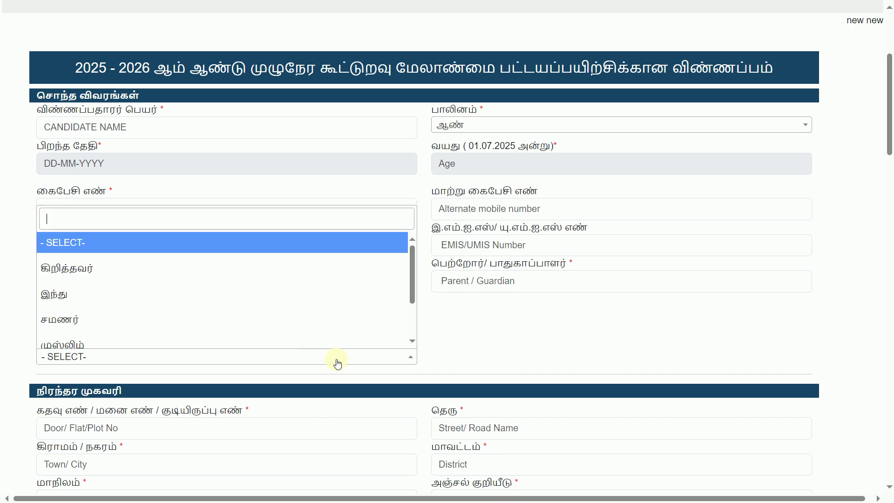
{"action": "left_click", "coordinate": [239, 295]}
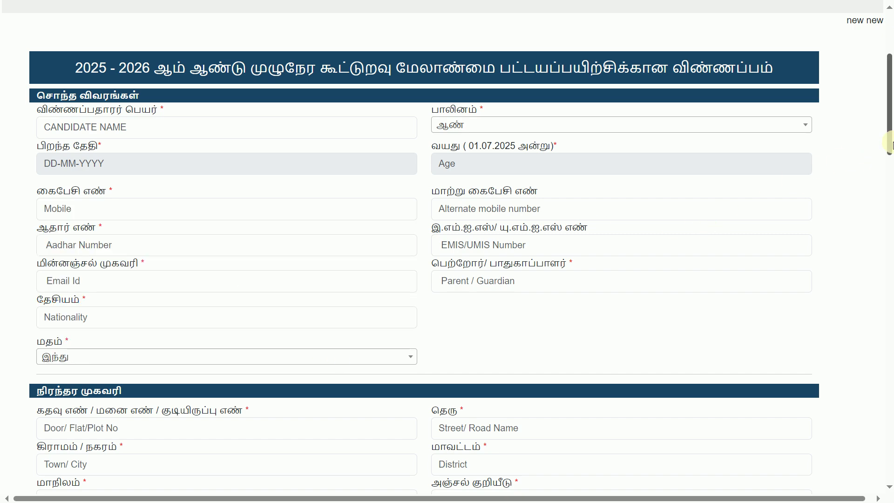
Set the applicant's community to BC- Backward Class and place the cursor in the Sub Caste field
{"action": "left_click_drag", "start_coordinate": [890, 145], "coordinate": [890, 210]}
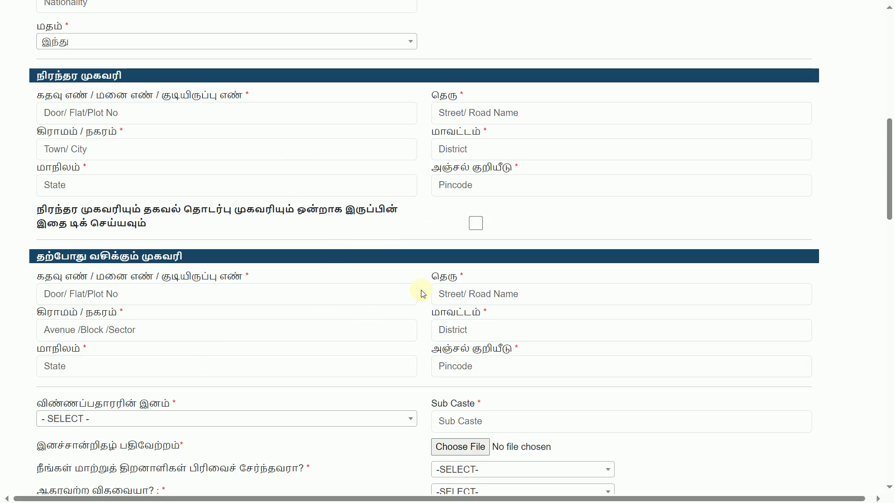
{"action": "scroll", "coordinate": [888, 195], "scroll_direction": "down", "scroll_amount": 2}
{"action": "scroll", "coordinate": [888, 195], "scroll_direction": "down", "scroll_amount": 5}
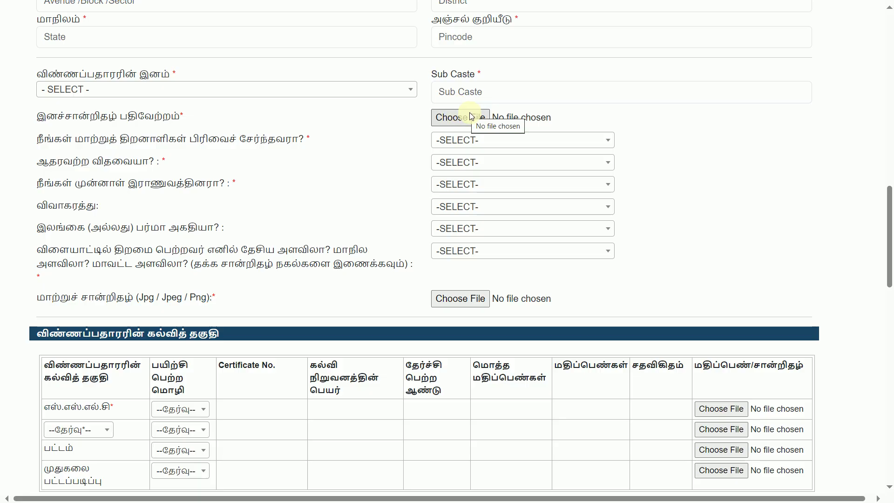
{"action": "left_click", "coordinate": [365, 91]}
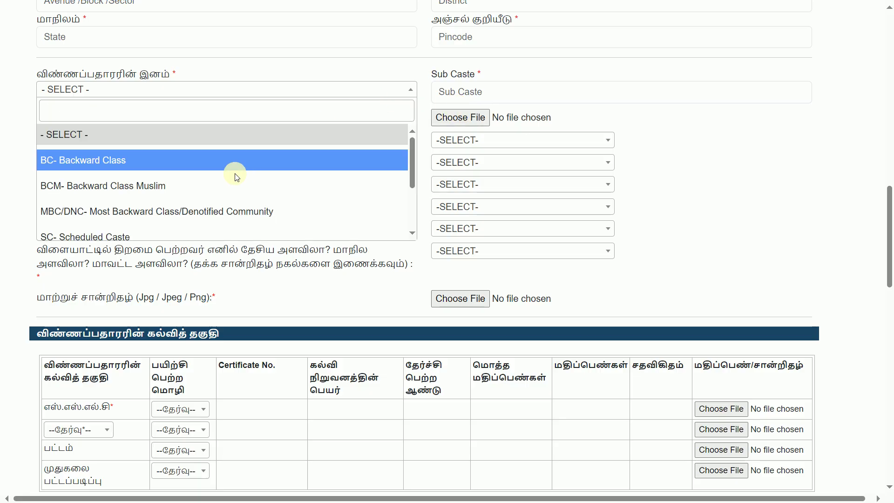
{"action": "left_click", "coordinate": [204, 164]}
{"action": "left_click", "coordinate": [510, 93]}
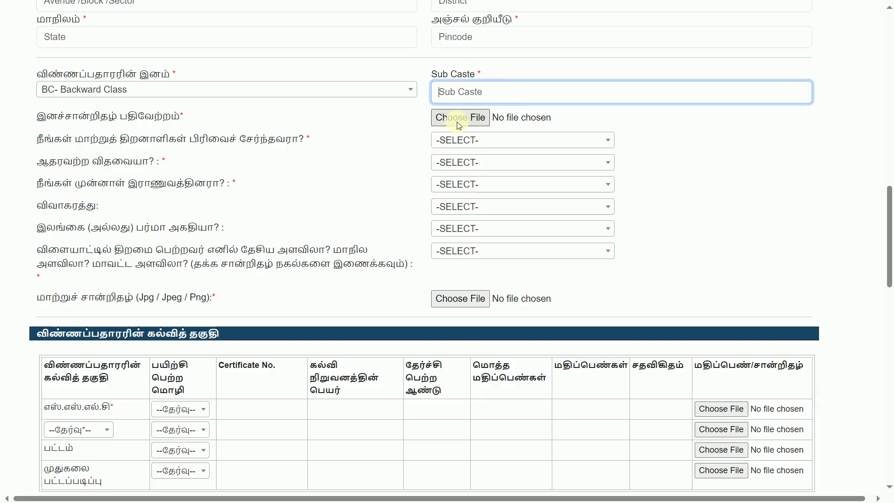
Answer இல்லை to the questions on disability, destitute widow status and ex-serviceman status in the applicant's details
{"action": "left_click", "coordinate": [503, 142]}
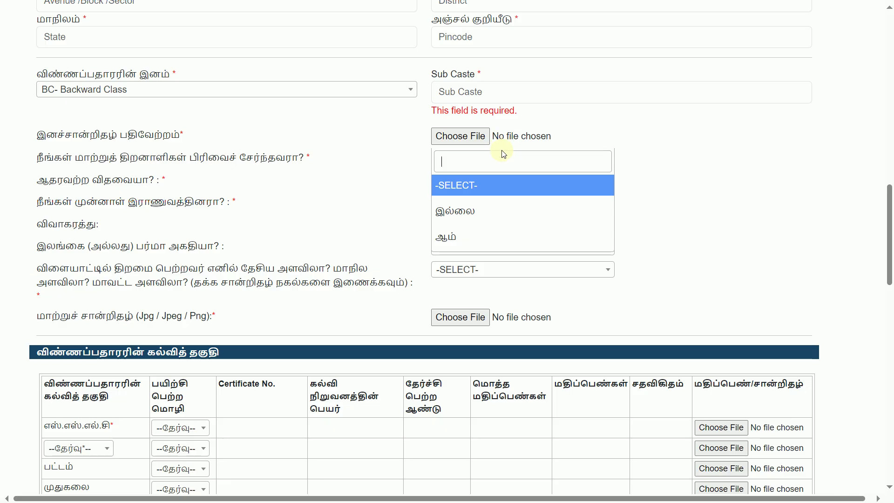
{"action": "left_click", "coordinate": [469, 220]}
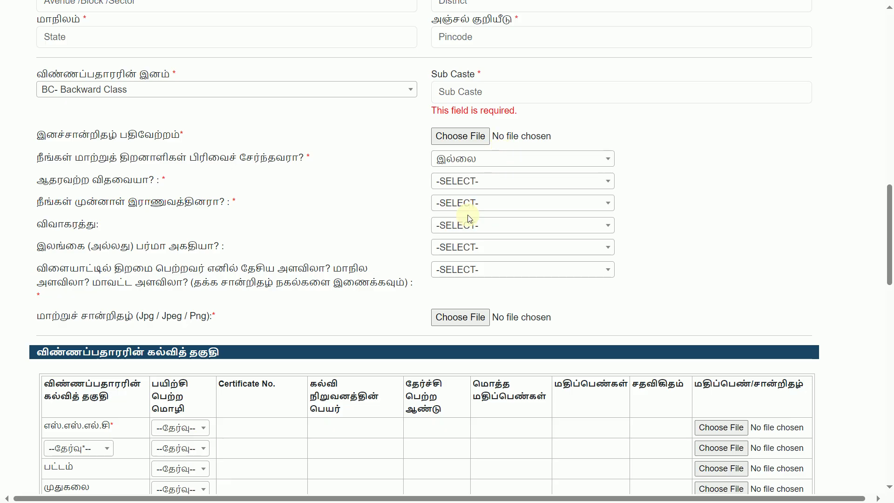
{"action": "left_click", "coordinate": [518, 182]}
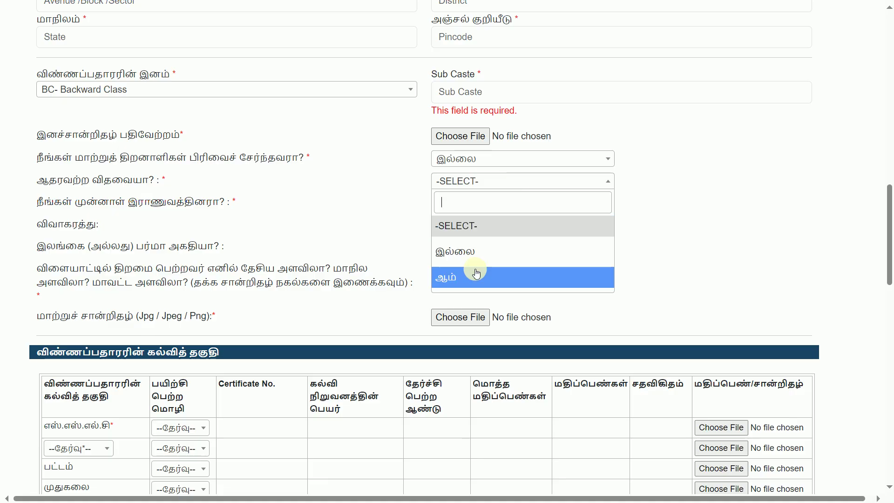
{"action": "left_click", "coordinate": [478, 253]}
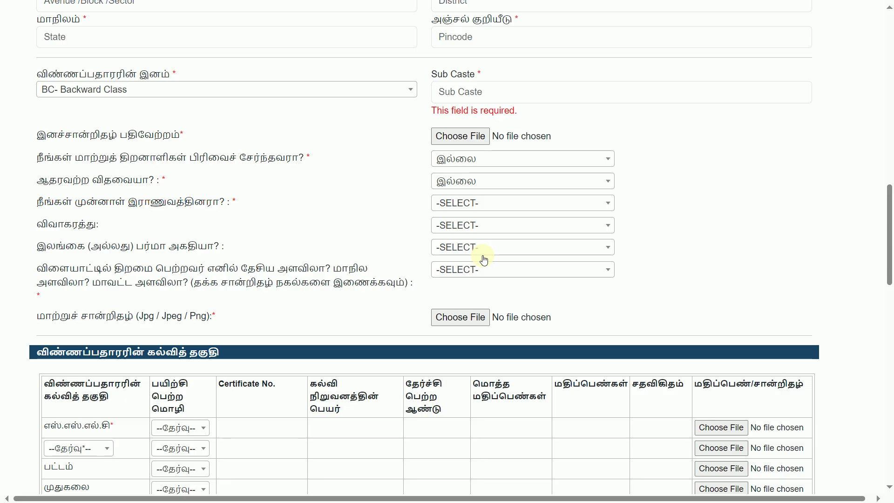
{"action": "left_click", "coordinate": [484, 204]}
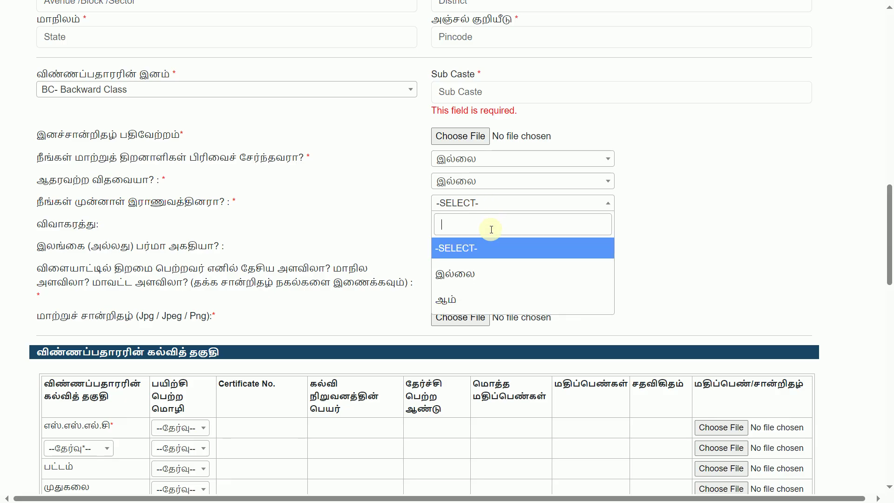
{"action": "left_click", "coordinate": [461, 275]}
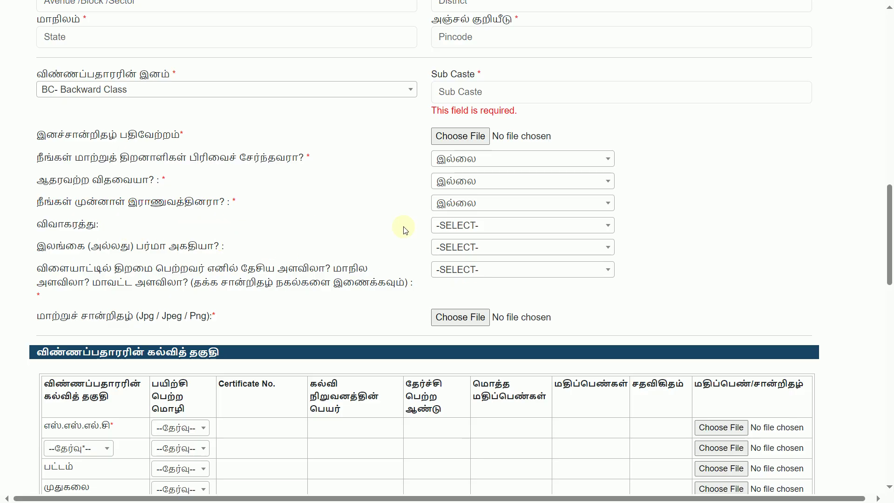
Answer இல்லை to the questions on divorce, Sri Lankan or Burmese refugee status and sports achievement
{"action": "left_click", "coordinate": [473, 226]}
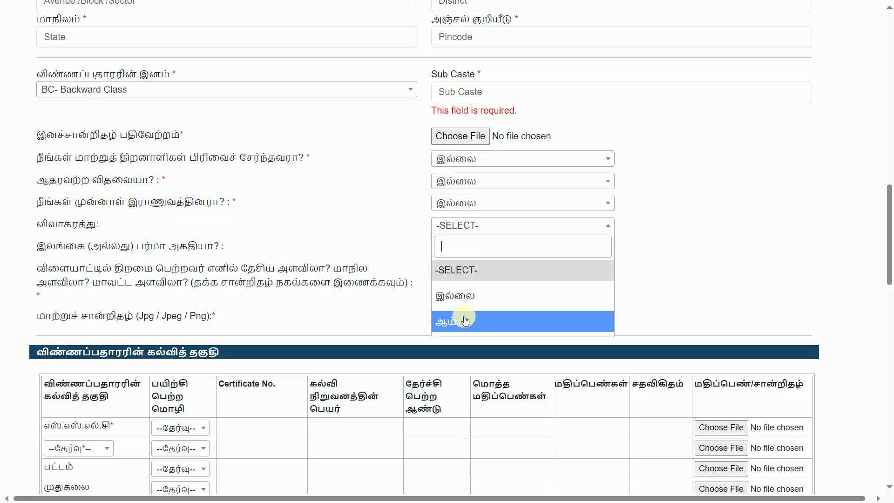
{"action": "left_click", "coordinate": [468, 296]}
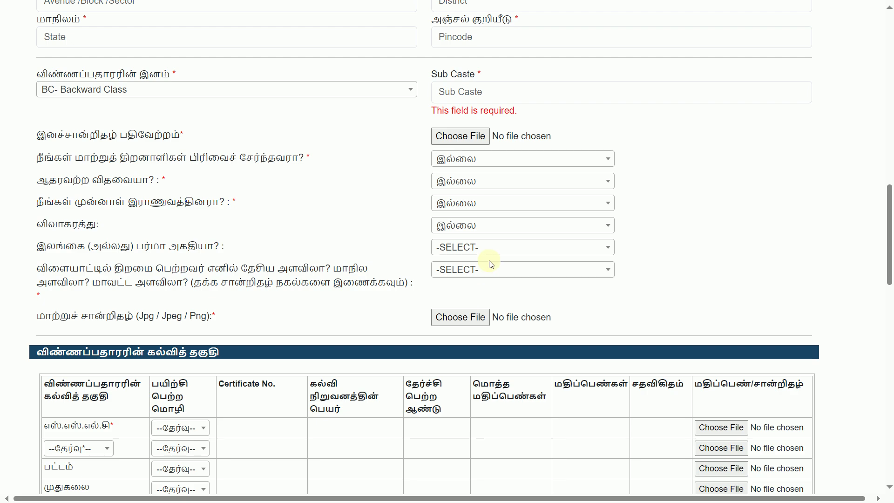
{"action": "left_click", "coordinate": [467, 250]}
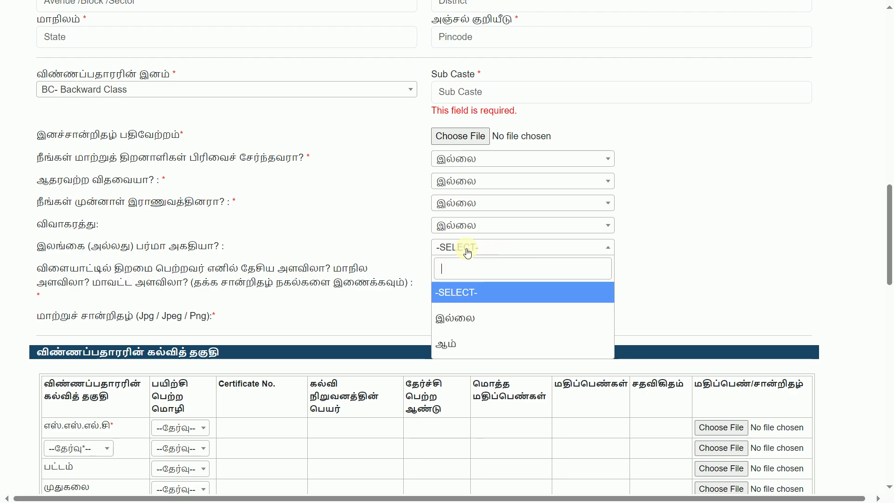
{"action": "left_click", "coordinate": [481, 315]}
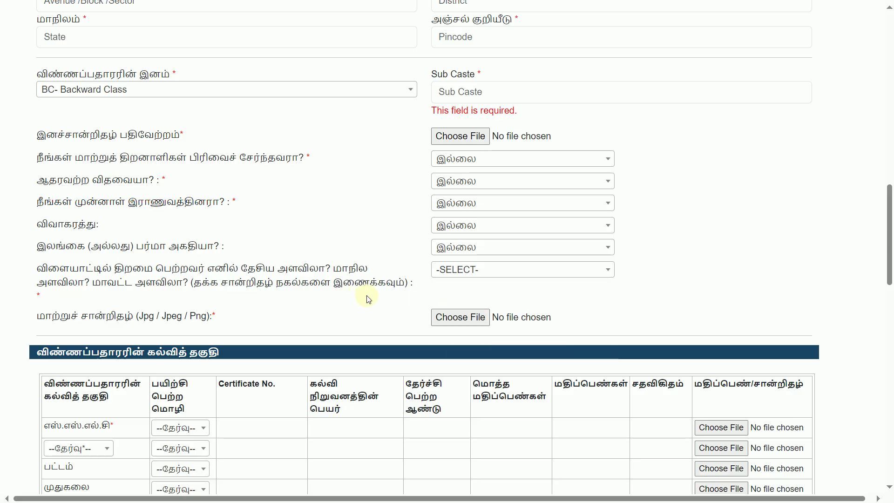
{"action": "left_click", "coordinate": [478, 278]}
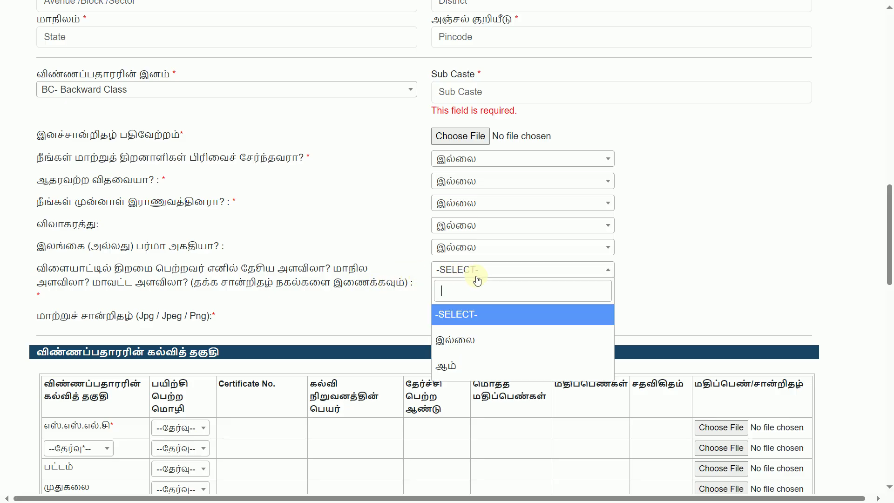
{"action": "left_click", "coordinate": [463, 340]}
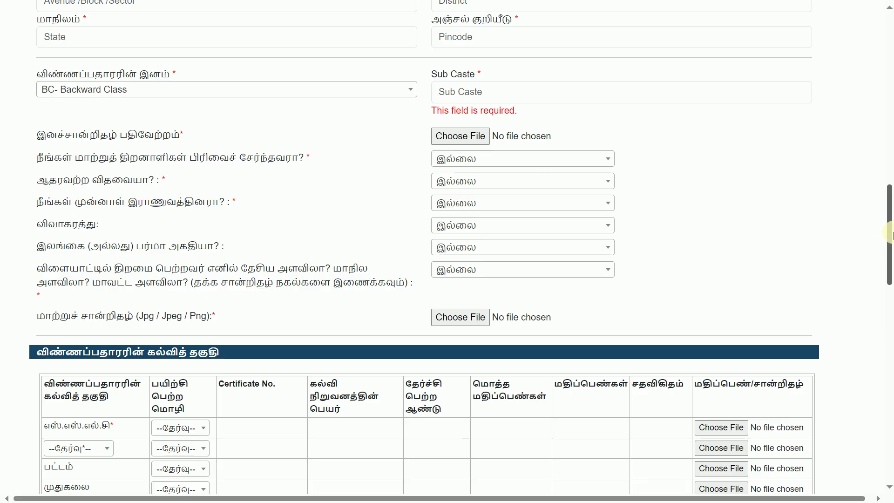
In the educational qualification table, set the SSLC language to தமிழ் and the second qualification to HSC (+2) with language தமிழ்
{"action": "left_click_drag", "start_coordinate": [889, 233], "coordinate": [889, 278]}
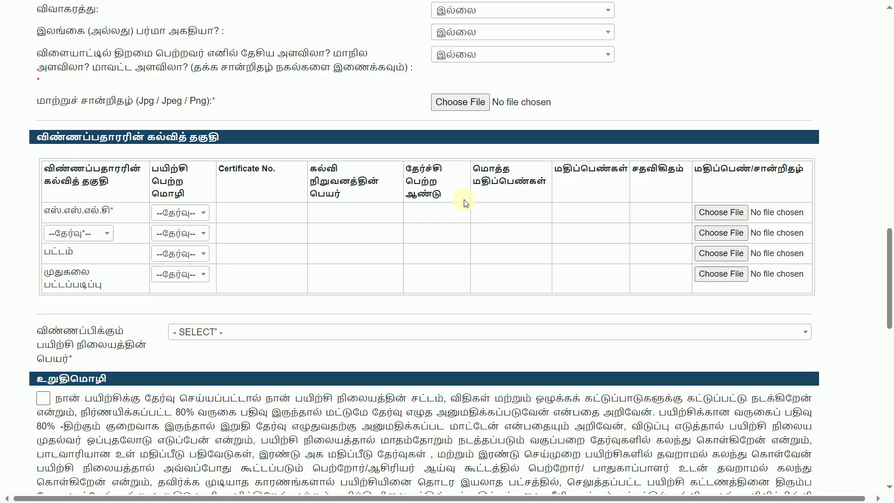
{"action": "left_click", "coordinate": [175, 217]}
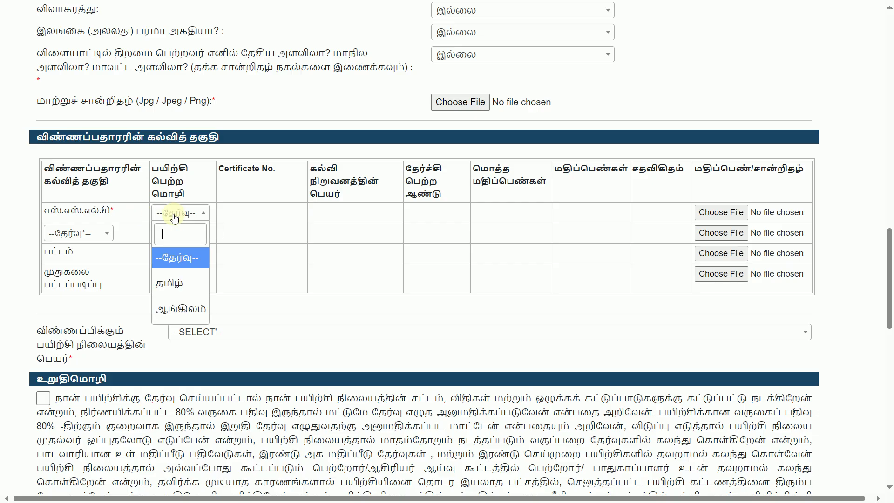
{"action": "left_click", "coordinate": [184, 287]}
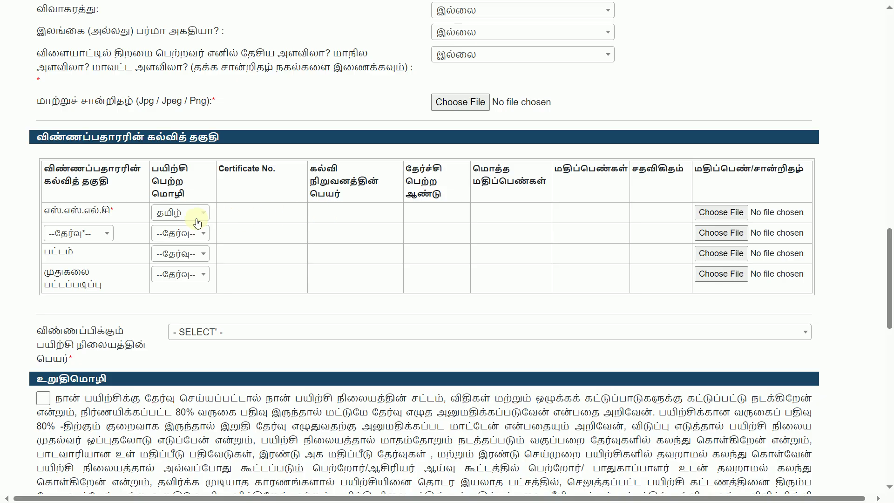
{"action": "left_click", "coordinate": [93, 239]}
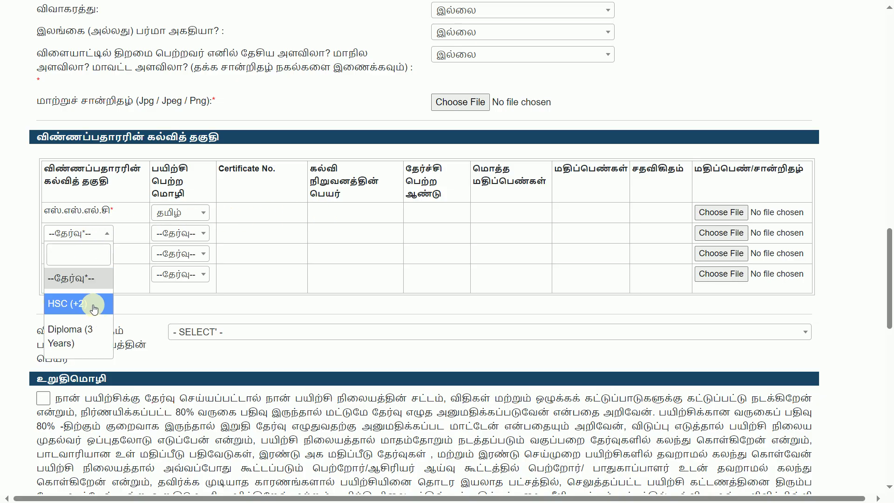
{"action": "left_click", "coordinate": [77, 304]}
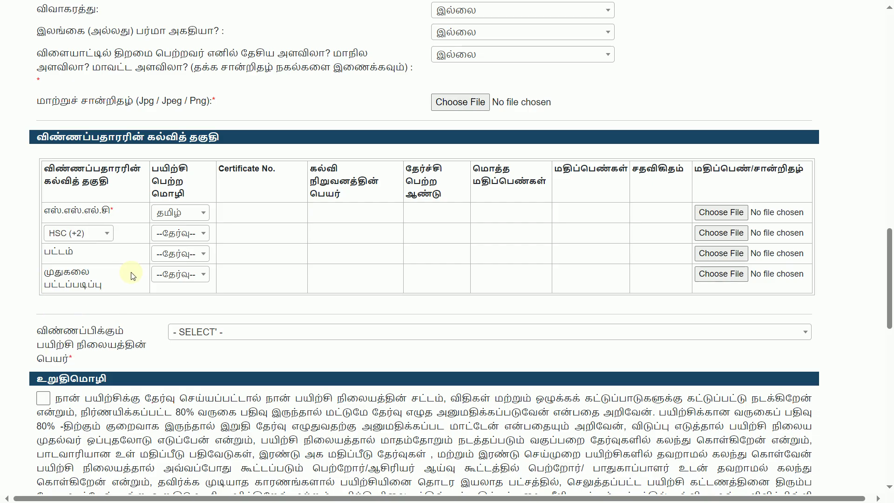
{"action": "left_click", "coordinate": [179, 233]}
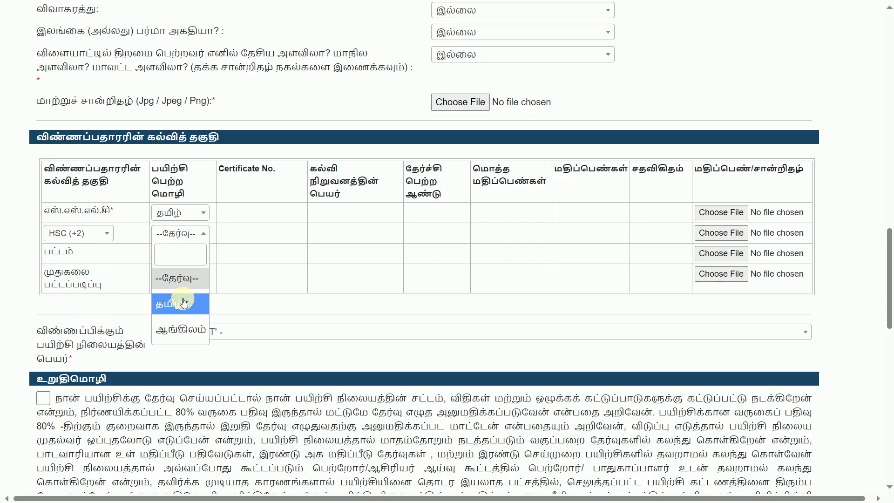
{"action": "left_click", "coordinate": [183, 303]}
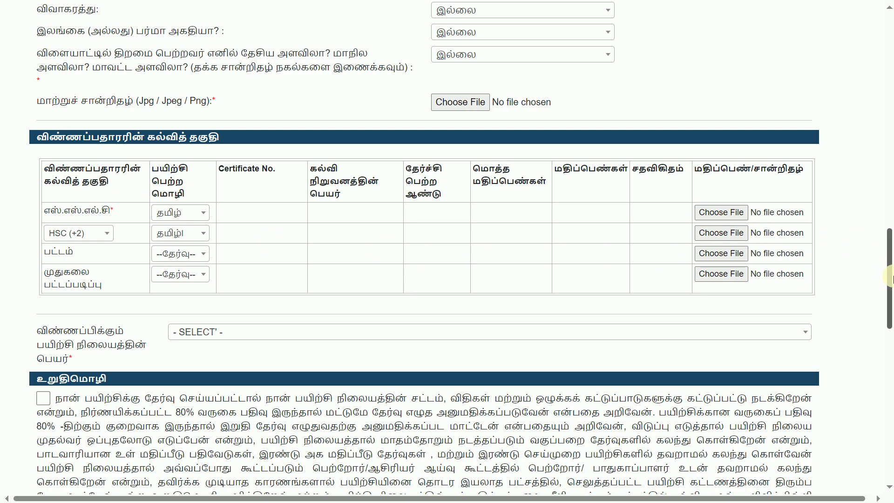
Find "ramana" among the training institutes and choose Ramanathapuram ICM as the institute applied to
{"action": "scroll", "coordinate": [889, 278], "scroll_direction": "down", "scroll_amount": 3}
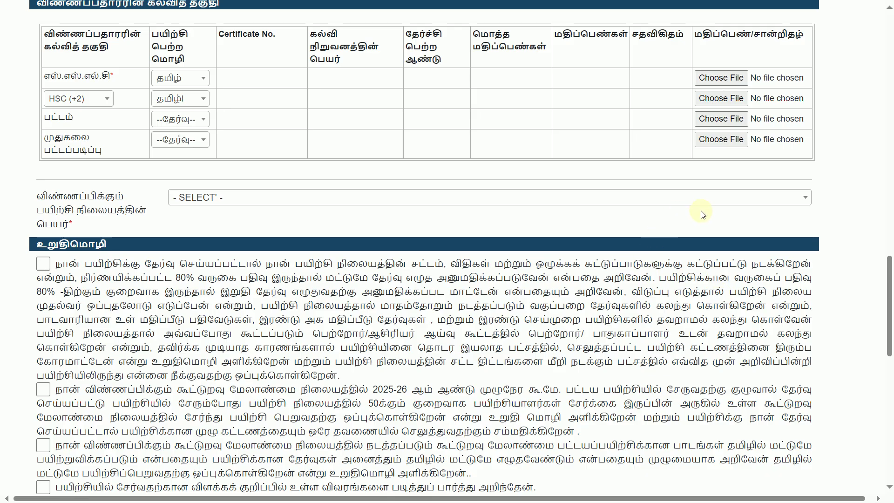
{"action": "left_click", "coordinate": [724, 199]}
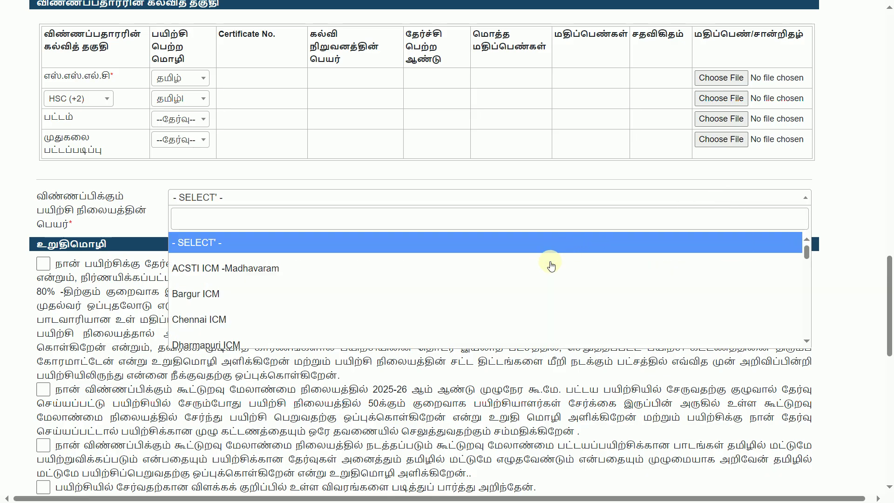
{"action": "type", "text": "ra"}
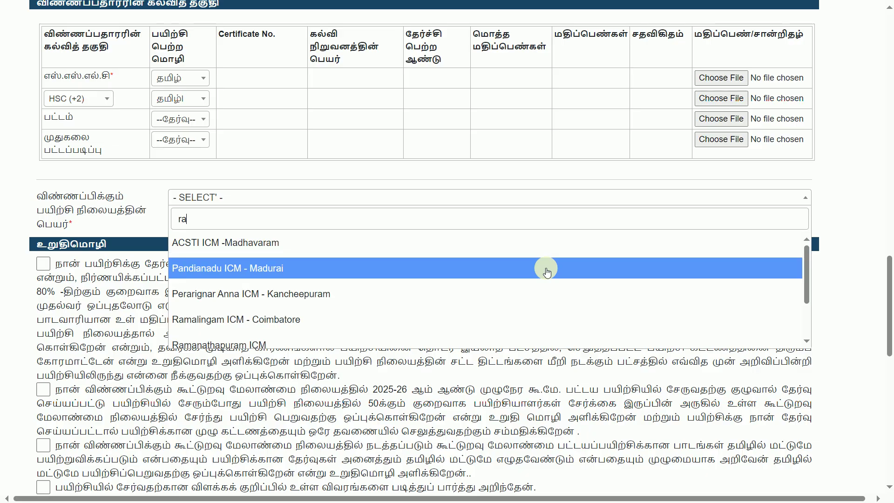
{"action": "type", "text": "mana"}
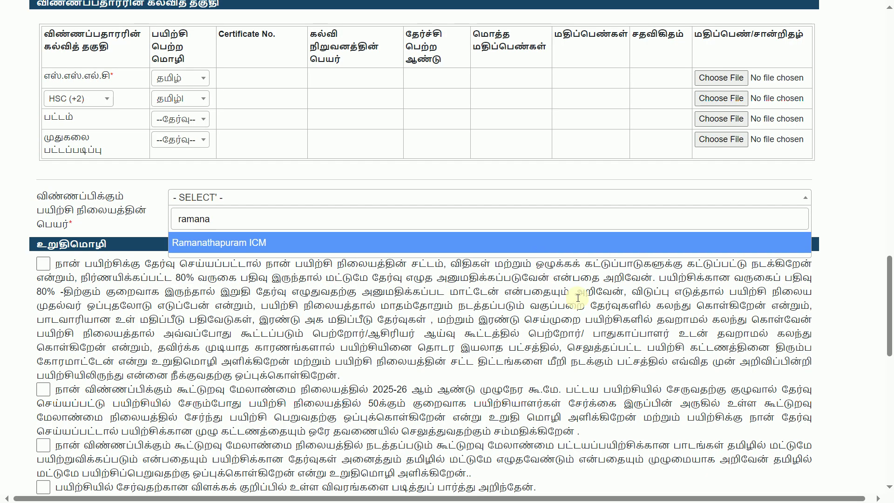
{"action": "left_click", "coordinate": [608, 243]}
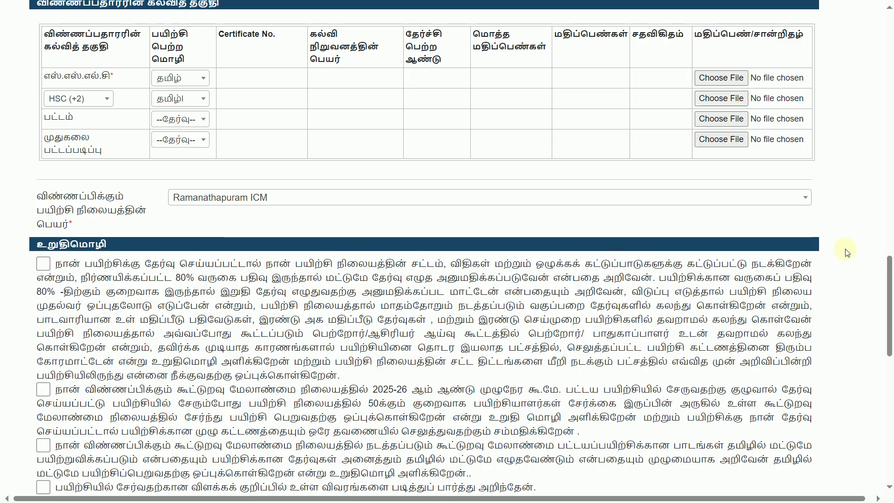
Accept all four applicant declarations under உறுதிமொழி and the parent/guardian declaration below them
{"action": "scroll", "coordinate": [890, 291], "scroll_direction": "down", "scroll_amount": 5}
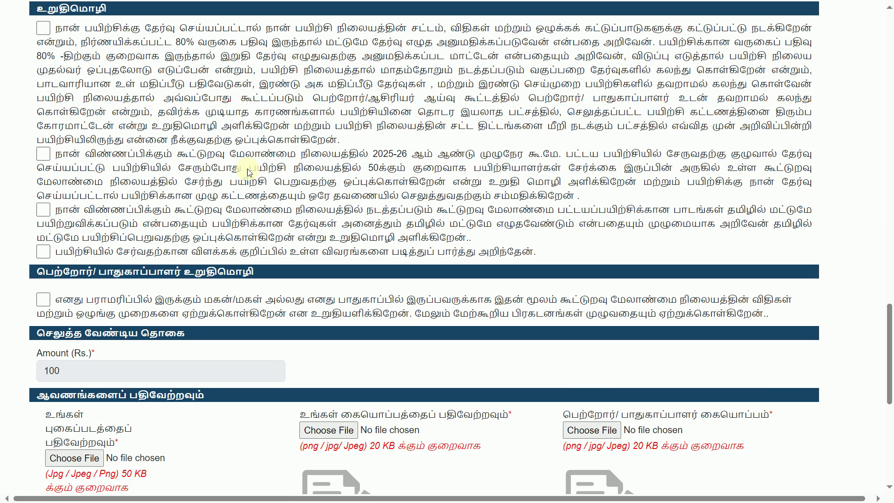
{"action": "left_click", "coordinate": [43, 28]}
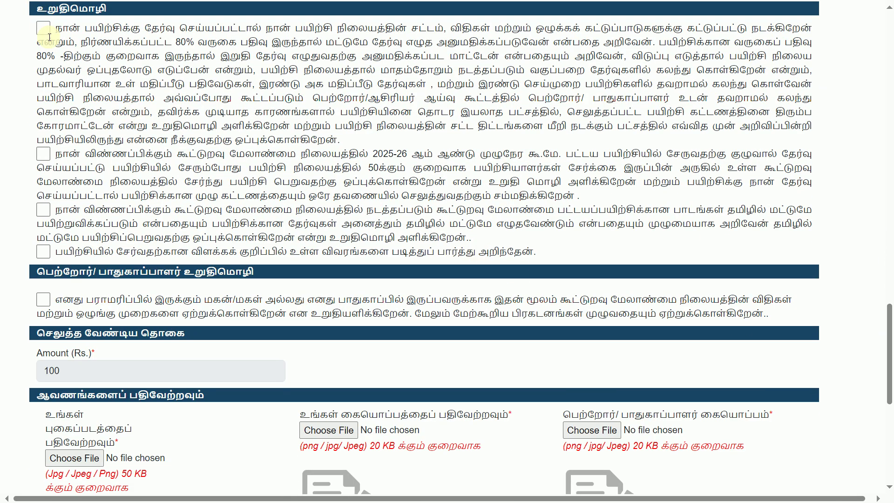
{"action": "left_click", "coordinate": [44, 153]}
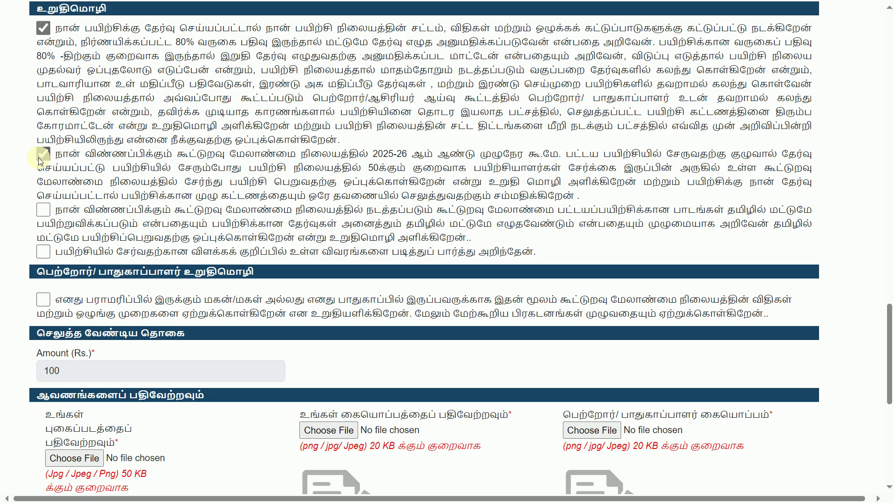
{"action": "left_click", "coordinate": [43, 210]}
{"action": "left_click", "coordinate": [43, 254]}
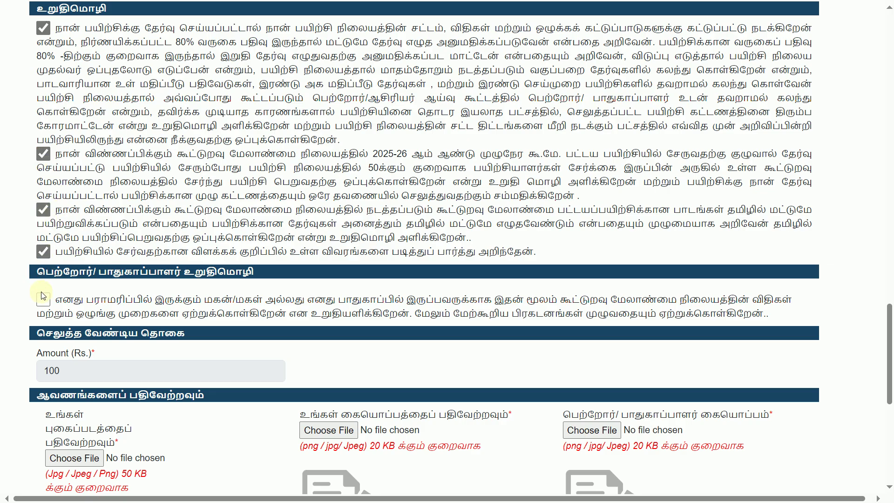
{"action": "left_click", "coordinate": [43, 307]}
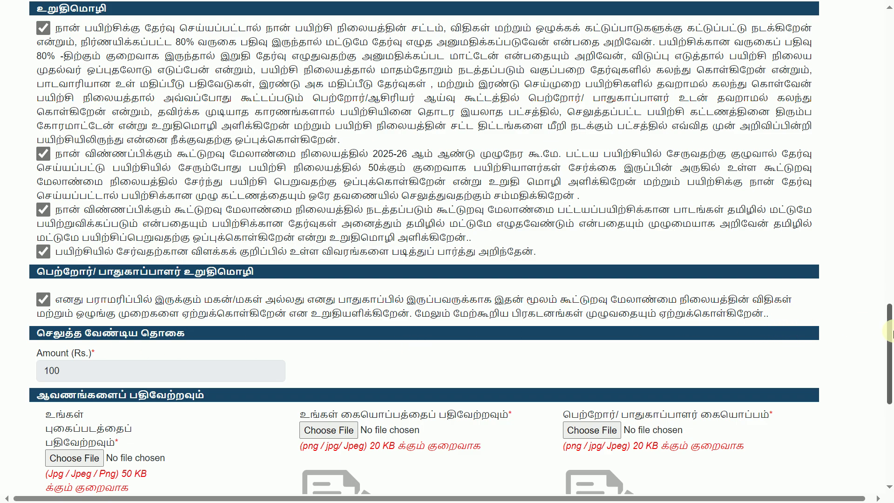
Look over the rest of the form below the declarations and the first page of the sample application form PDF
{"action": "left_click_drag", "start_coordinate": [891, 334], "coordinate": [890, 371]}
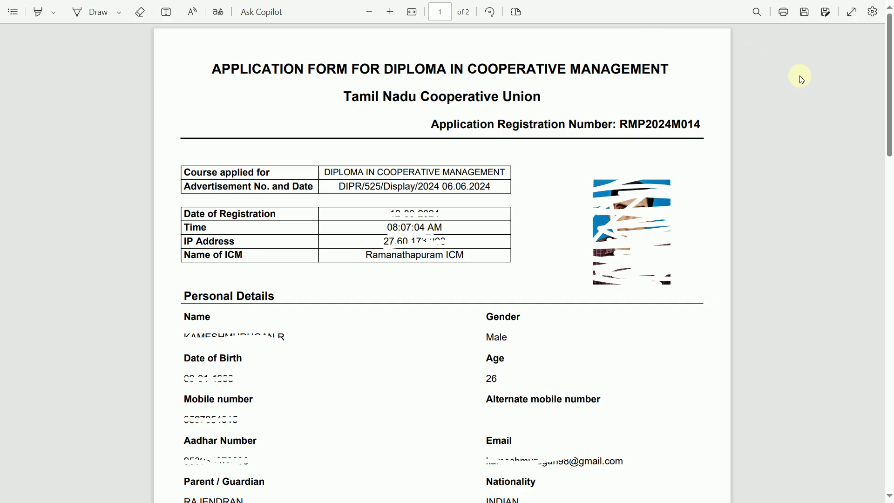
{"action": "left_click_drag", "start_coordinate": [890, 91], "coordinate": [889, 55]}
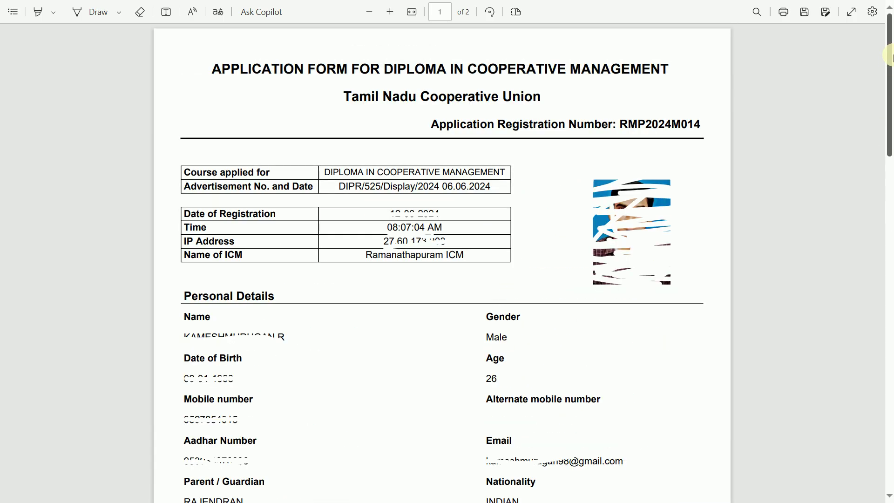